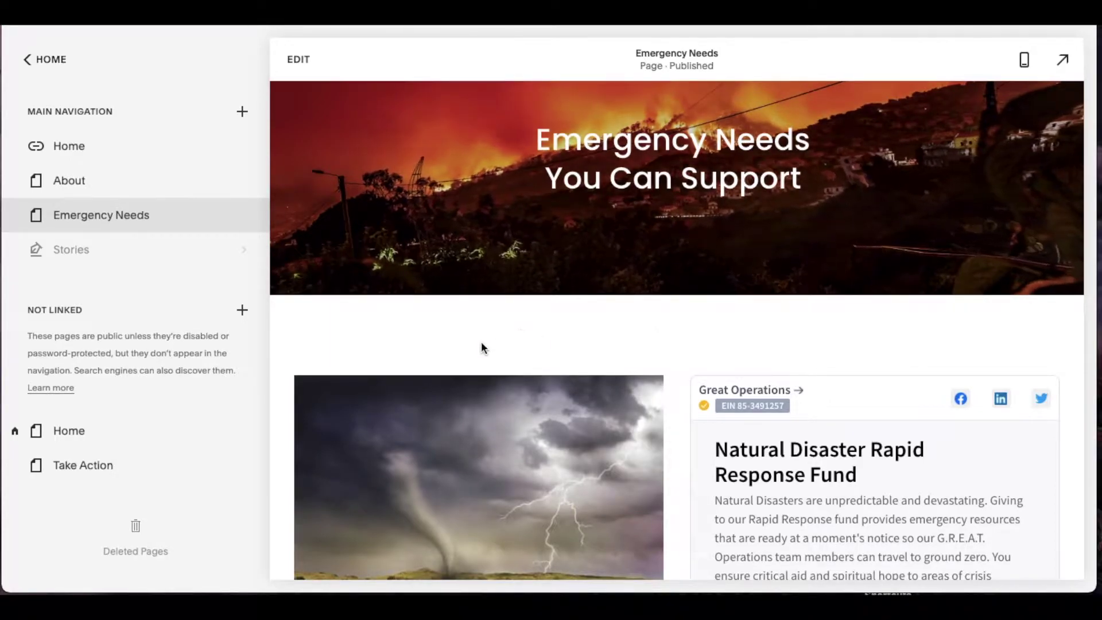
Look over the Emergency Needs page, then view the Take Action page.
scroll(482, 348, "down", 6)
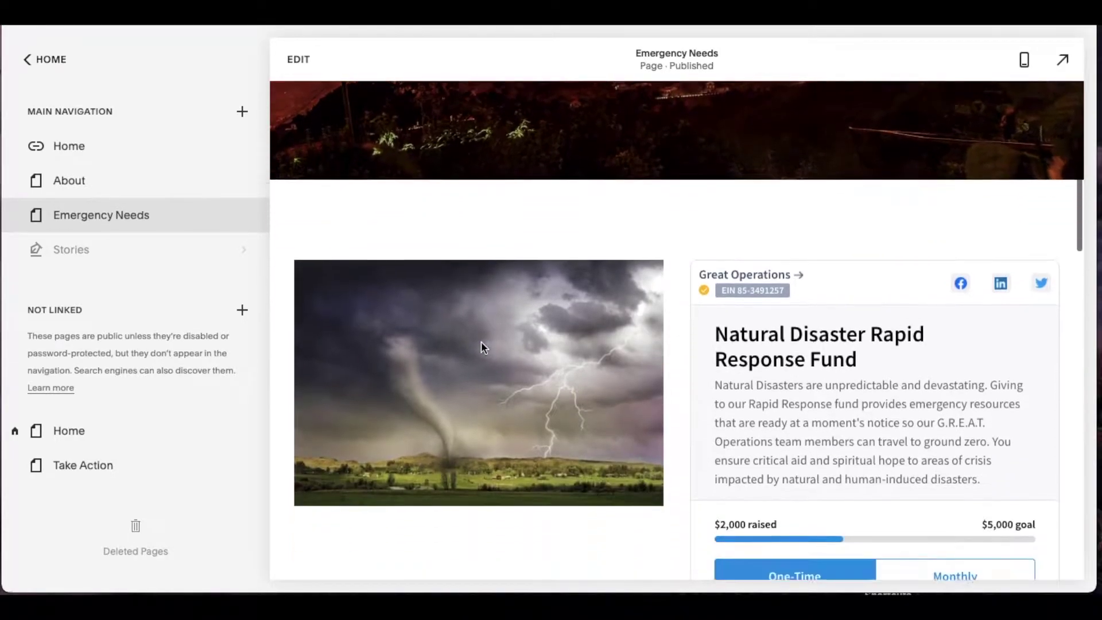
scroll(482, 346, "up", 5)
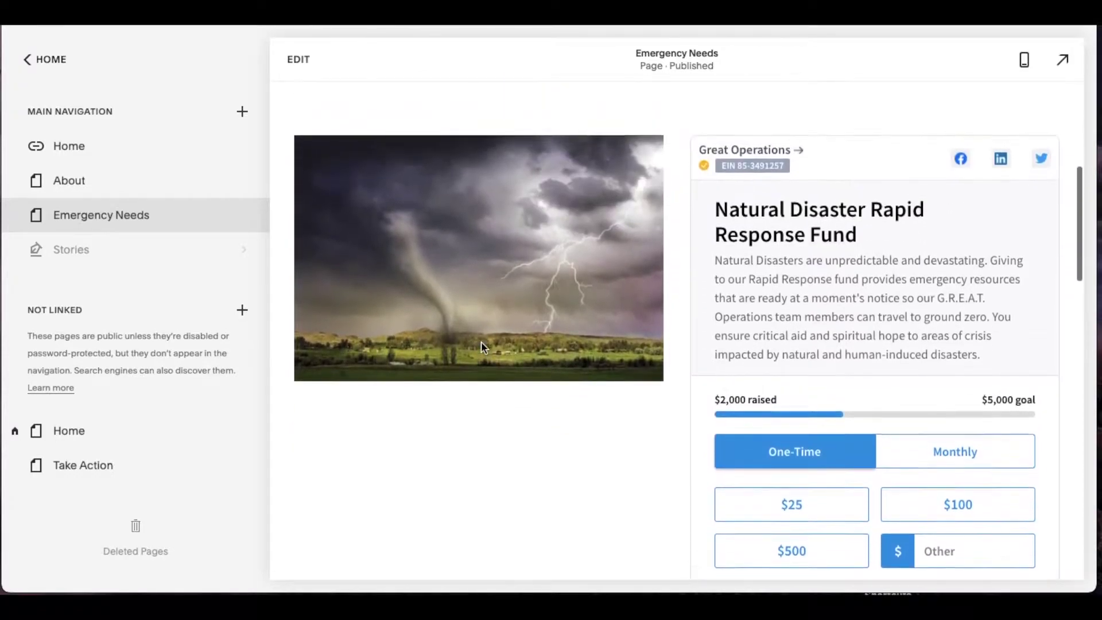
scroll(482, 346, "up", 1)
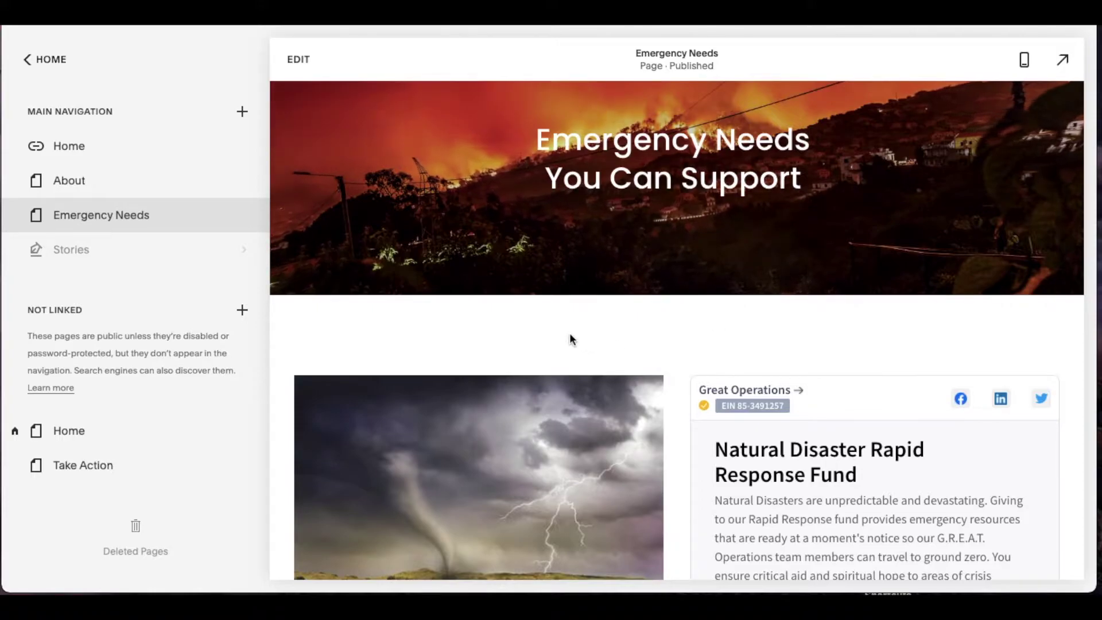
scroll(643, 254, "up", 2)
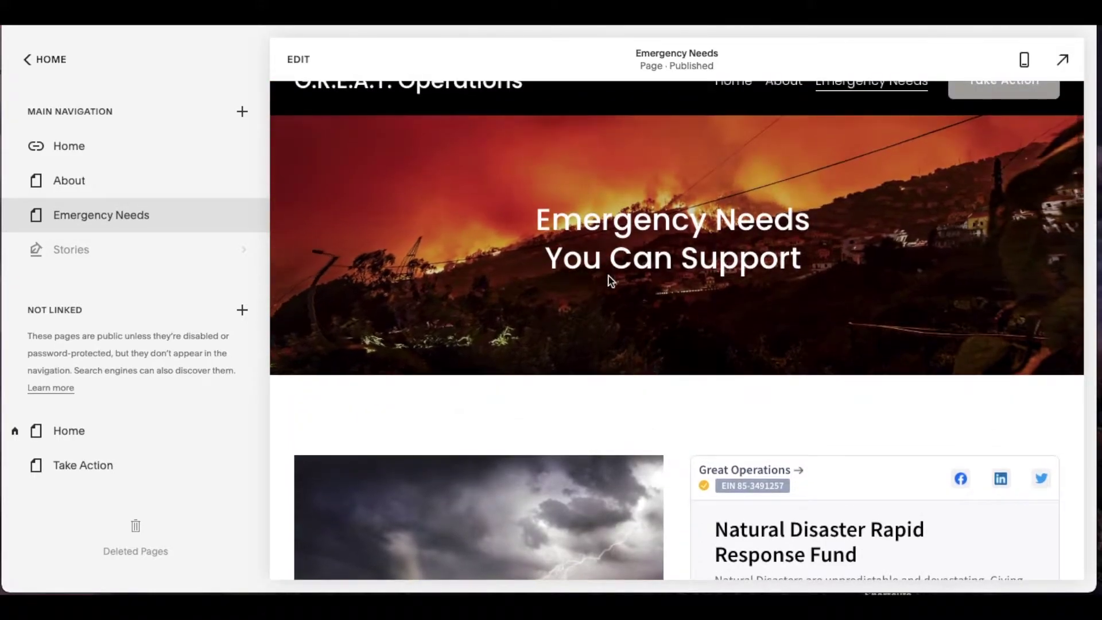
scroll(613, 290, "down", 4)
scroll(613, 288, "down", 4)
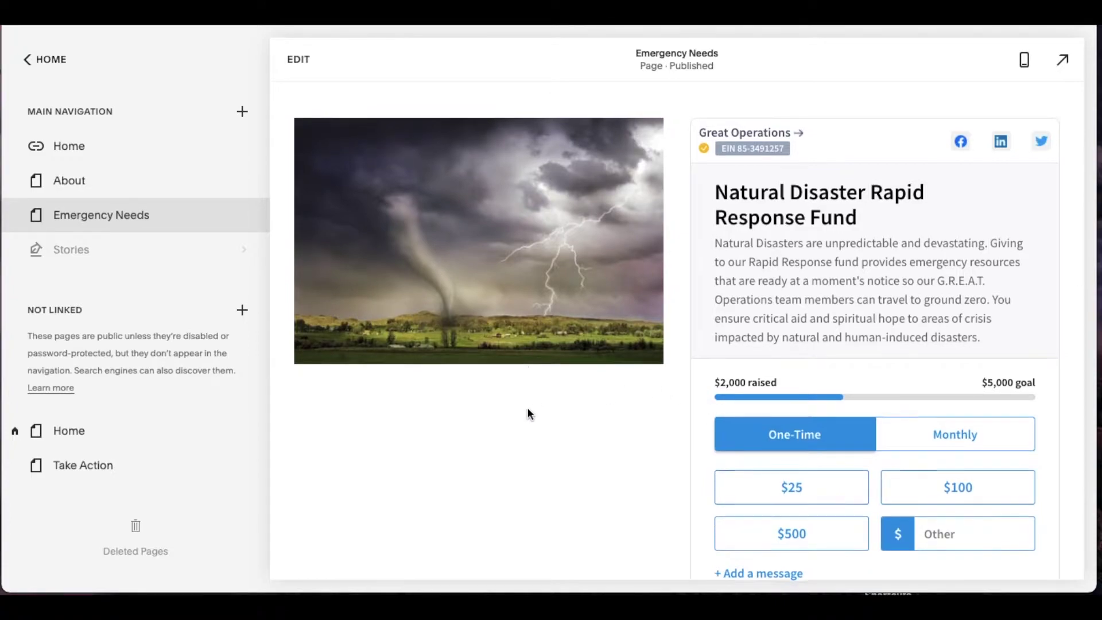
scroll(527, 410, "up", 7)
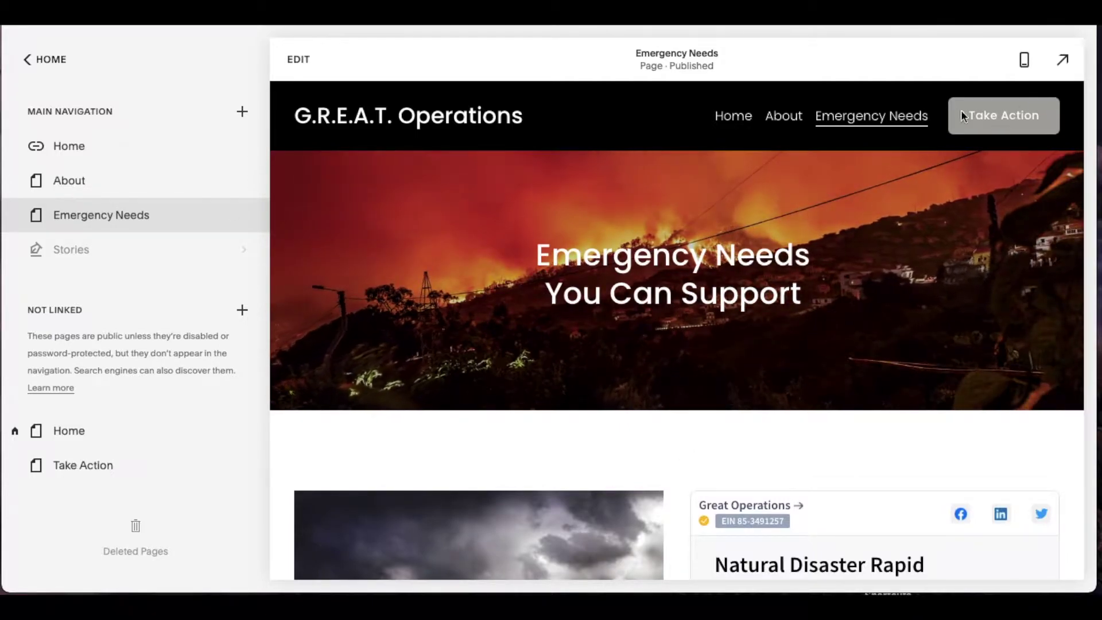
left_click(985, 120)
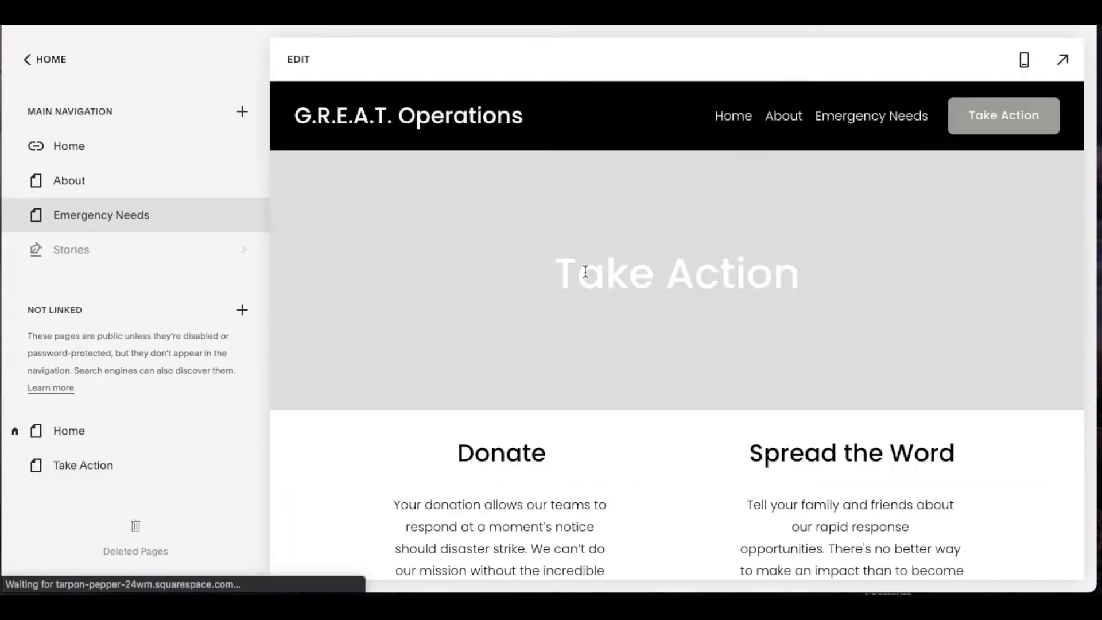
scroll(694, 321, "down", 5)
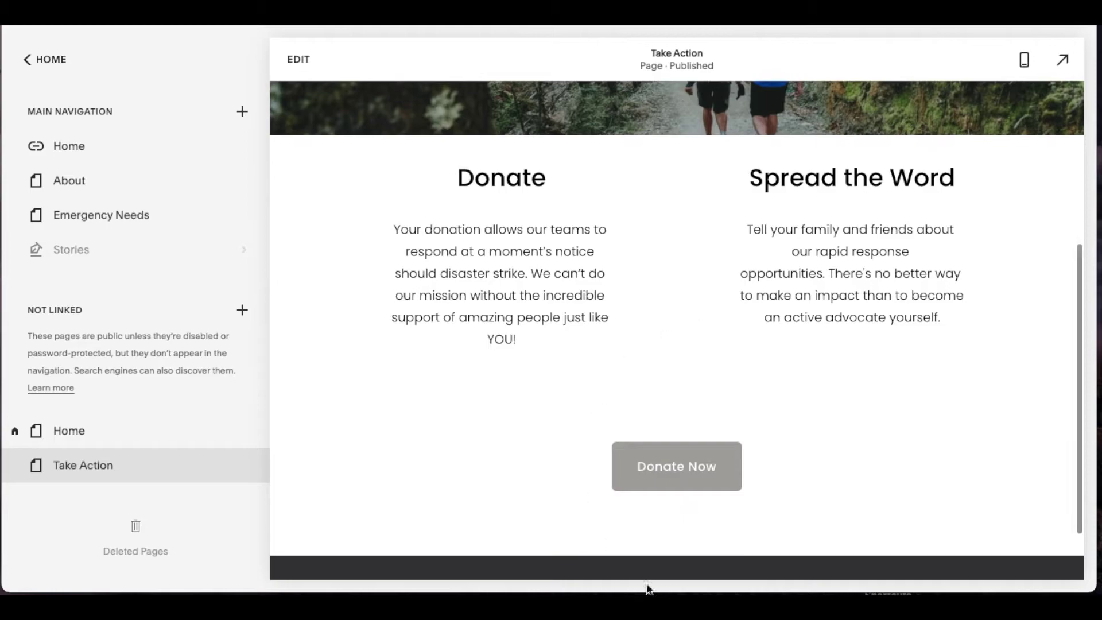
scroll(868, 450, "up", 5)
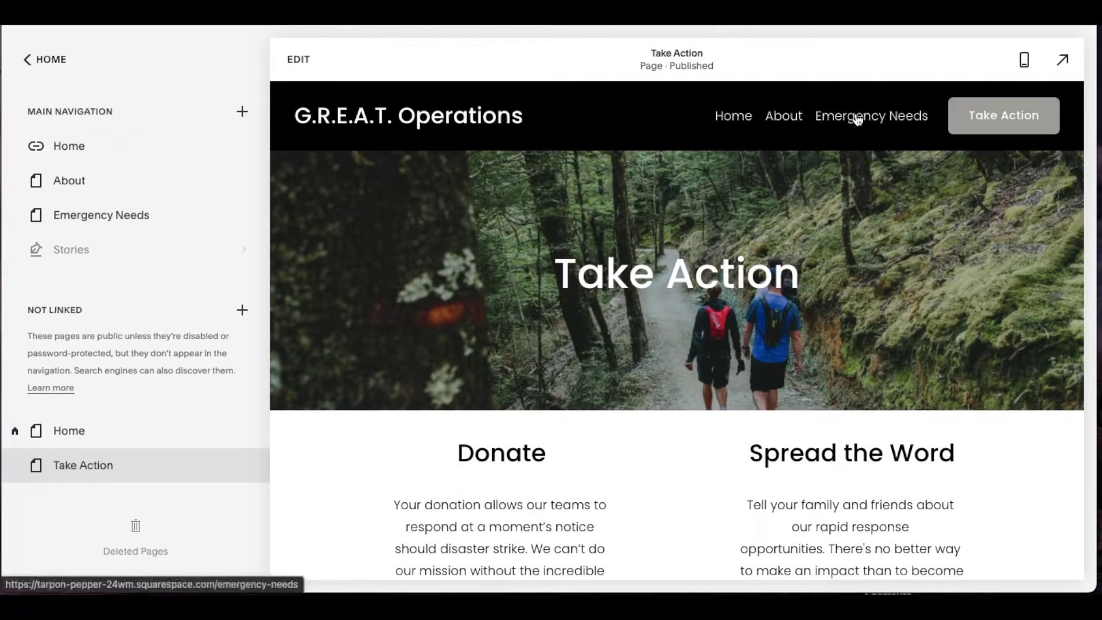
Return to the Emergency Needs page and locate its donation form.
left_click(855, 116)
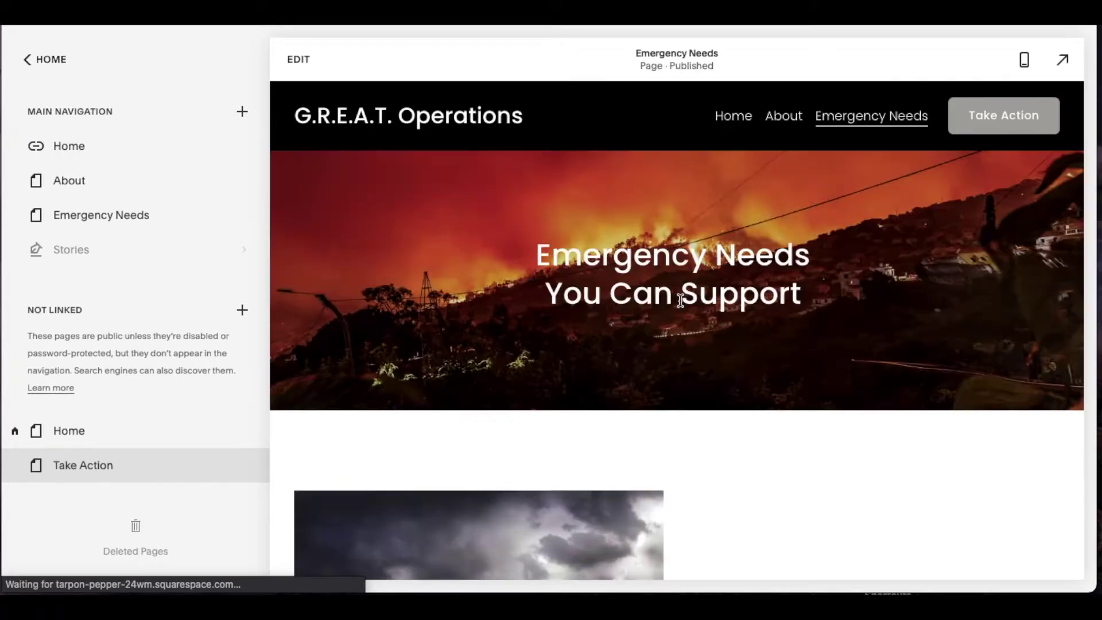
scroll(716, 285, "down", 2)
scroll(716, 286, "down", 5)
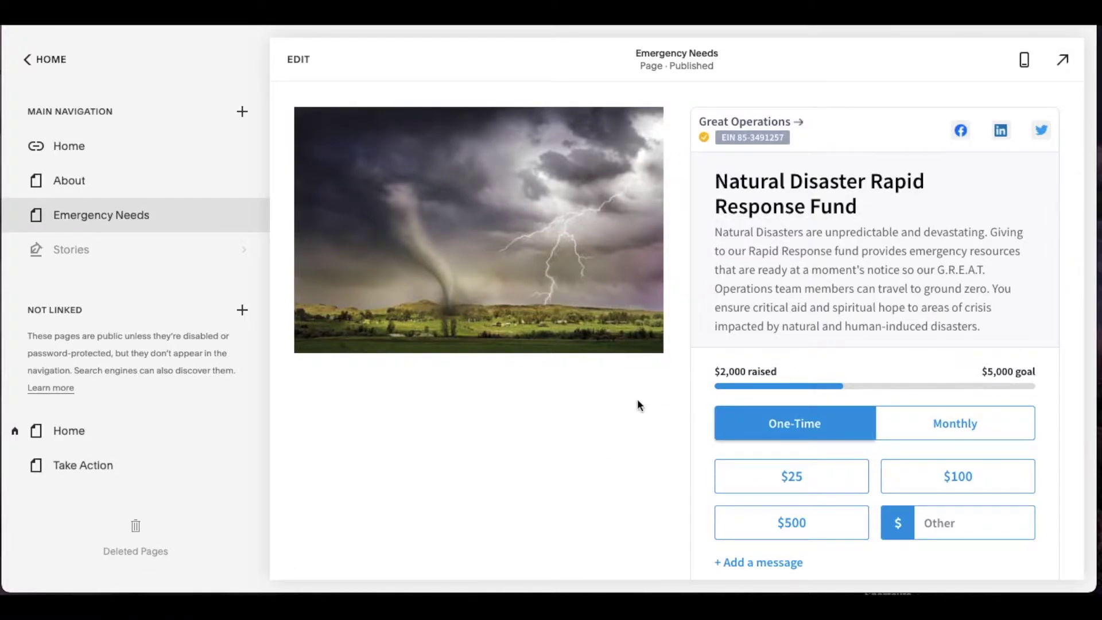
scroll(637, 398, "up", 4)
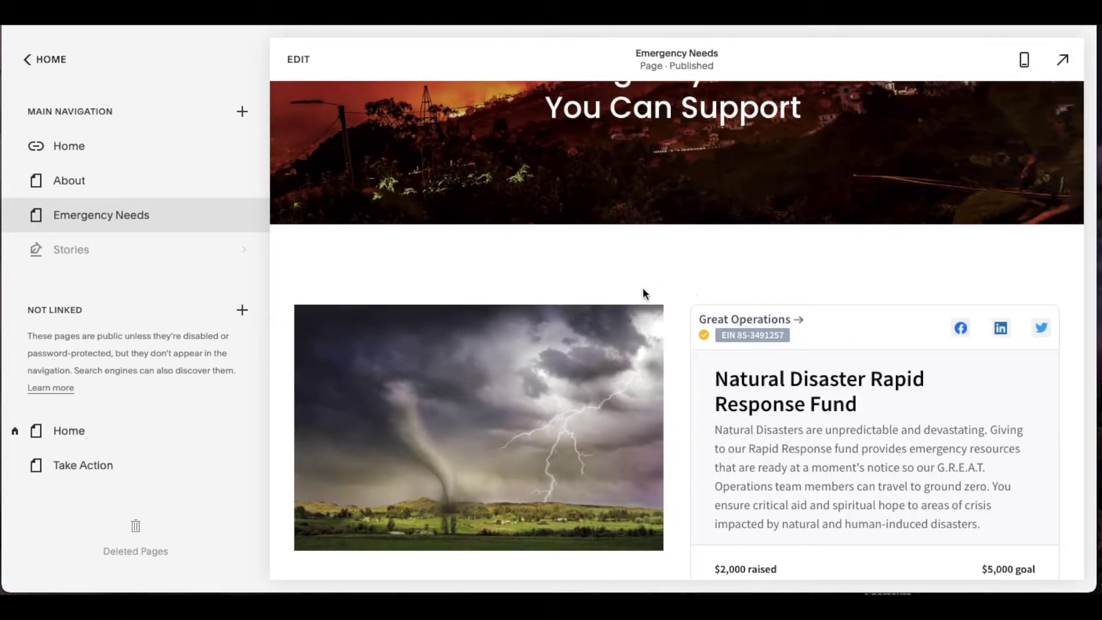
In edit mode, insert a Code block just above the donation form.
left_click(298, 62)
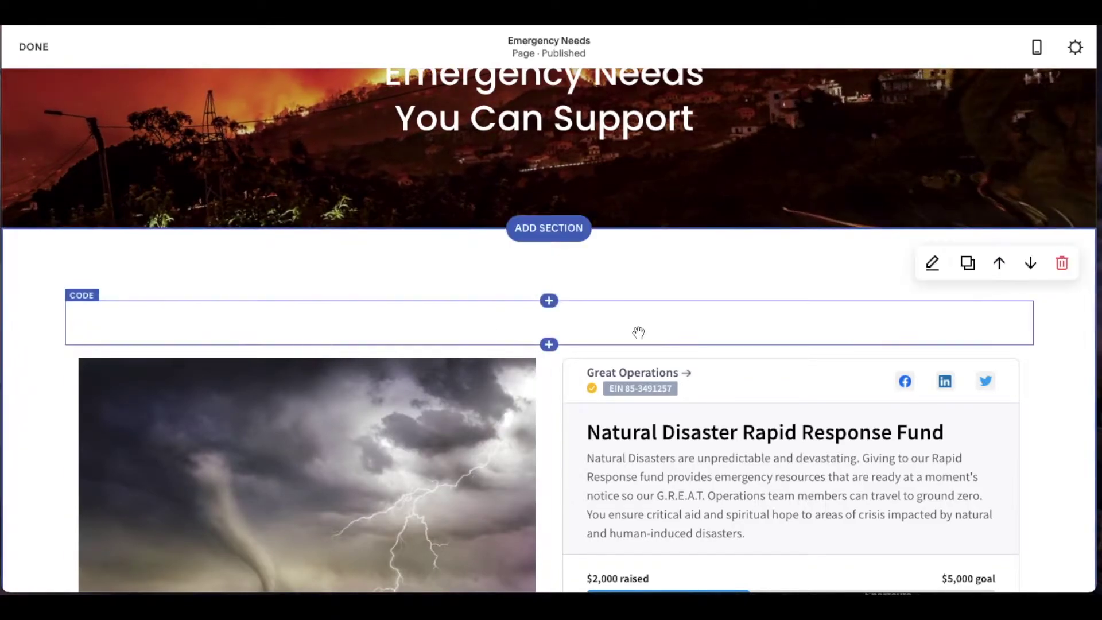
left_click(549, 344)
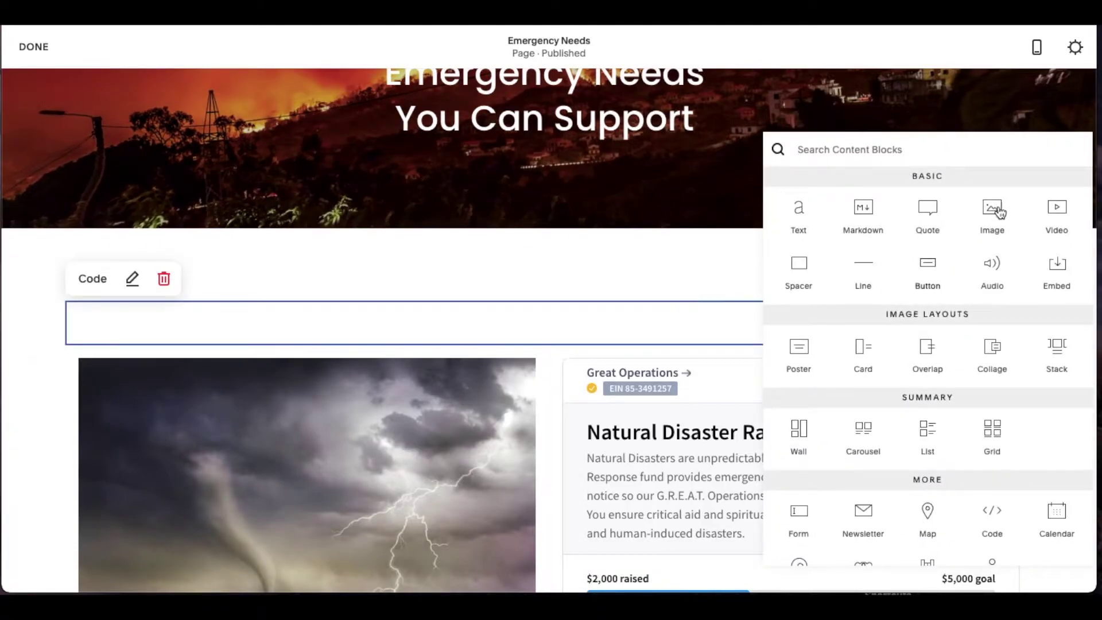
scroll(967, 447, "down", 3)
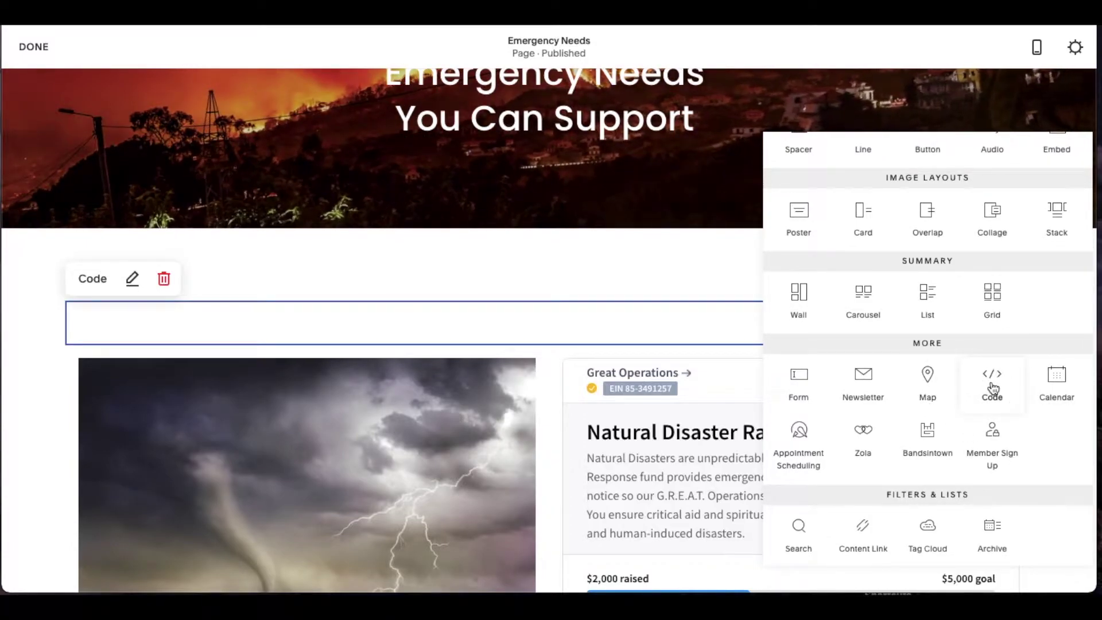
left_click(675, 334)
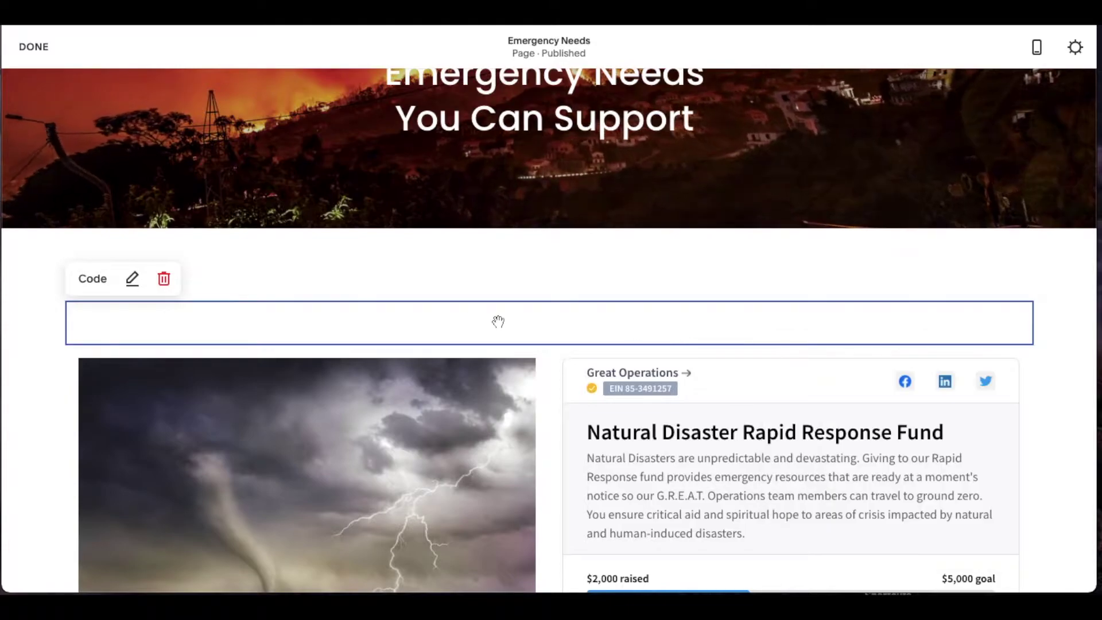
left_click(133, 278)
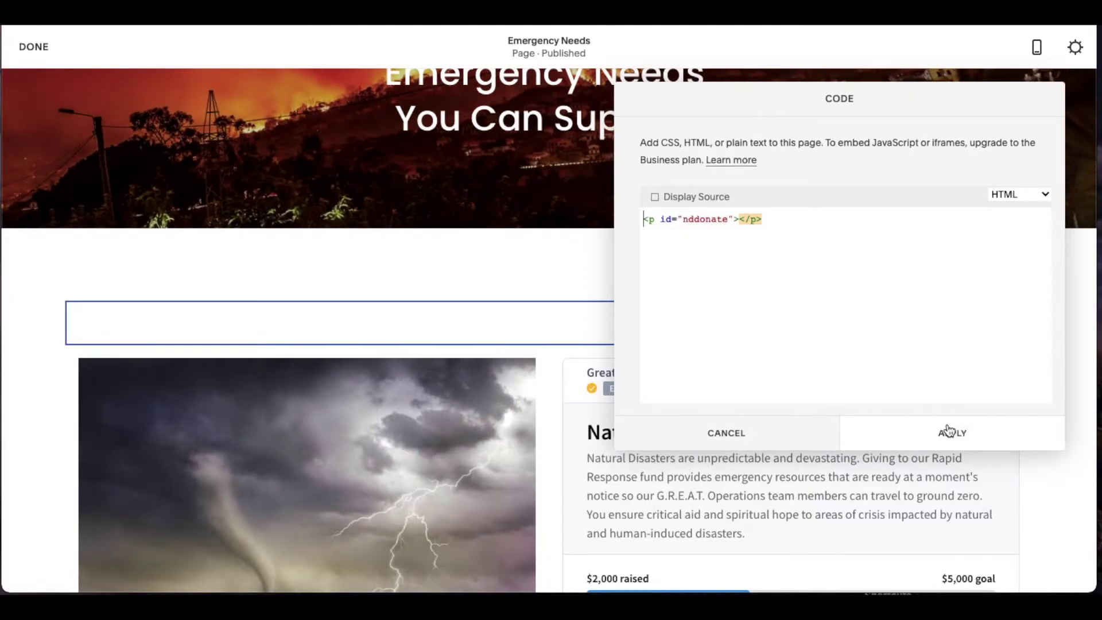
Apply the HTML <p id="nddonate"></p> to the code block as an invisible anchor.
left_click(745, 434)
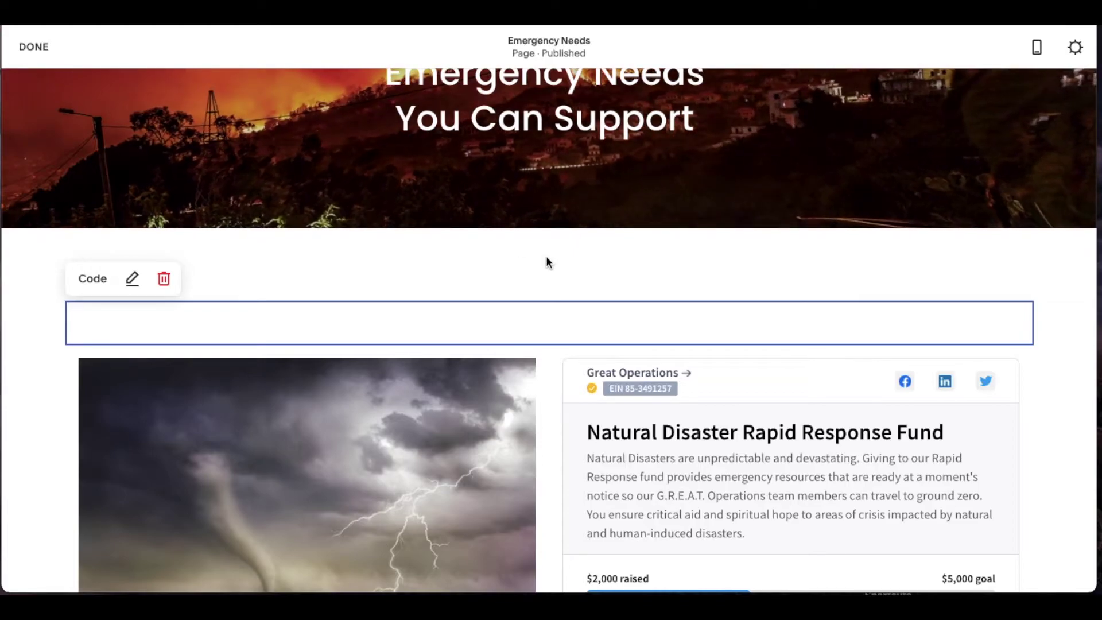
Leave the editor and open the Take Action page under Not Linked, down to Donate Now.
left_click(33, 47)
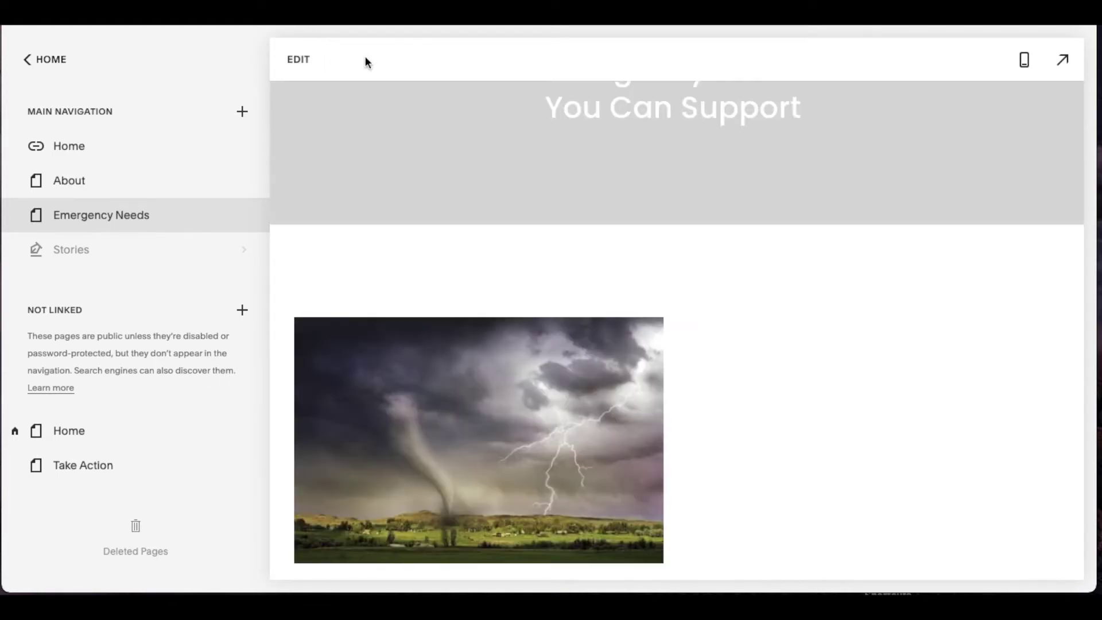
scroll(457, 191, "down", 2)
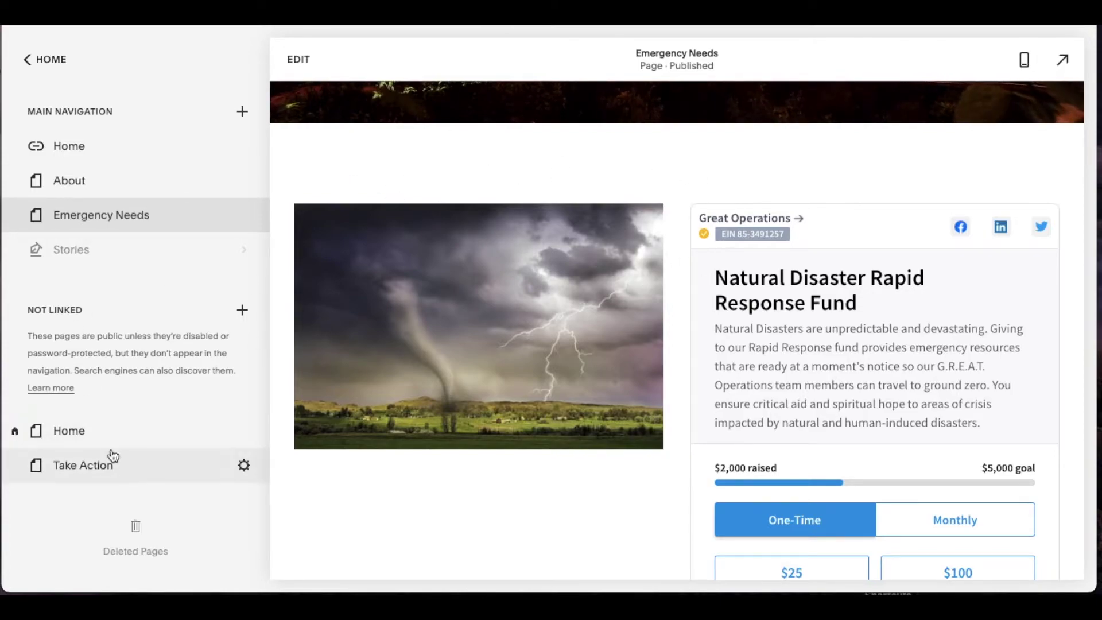
left_click(83, 466)
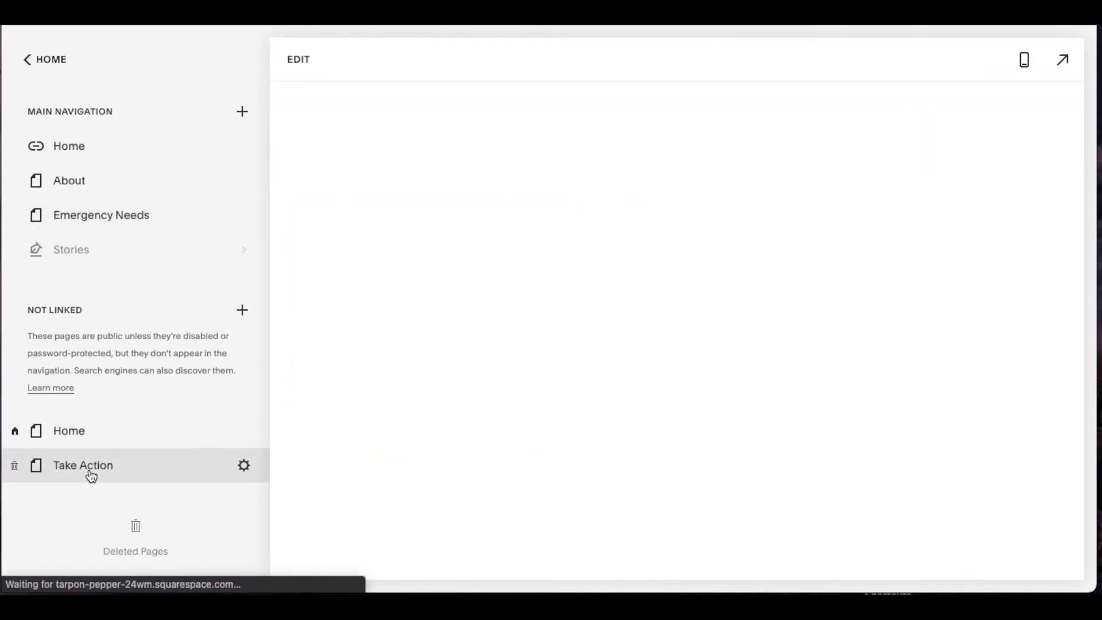
scroll(765, 313, "down", 5)
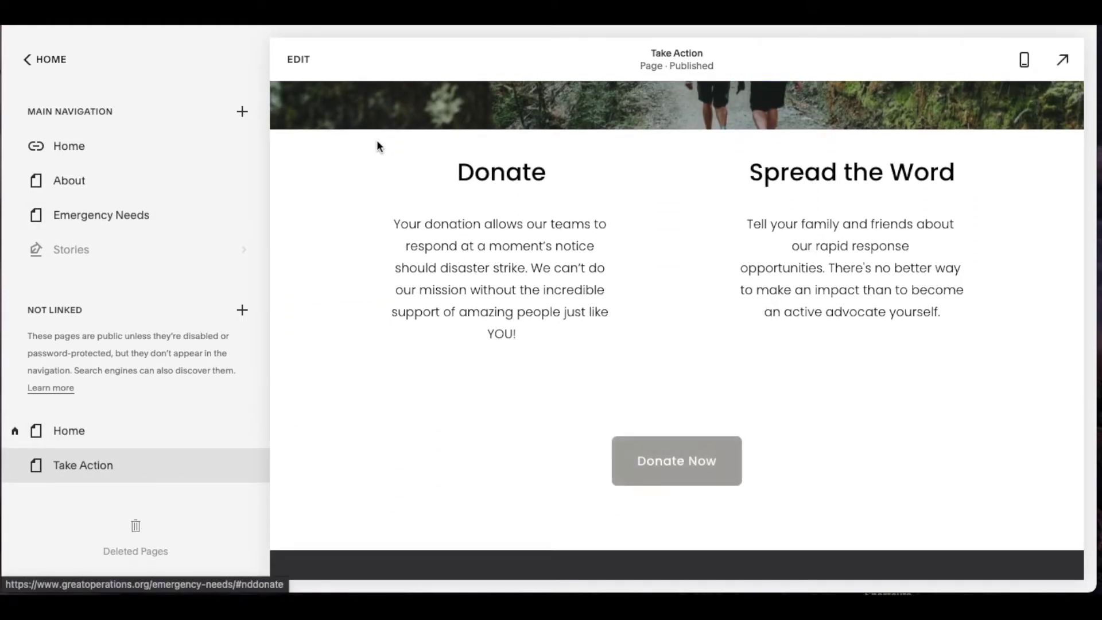
Edit the Take Action page and bring up the Donate Now button's text and link settings.
left_click(294, 60)
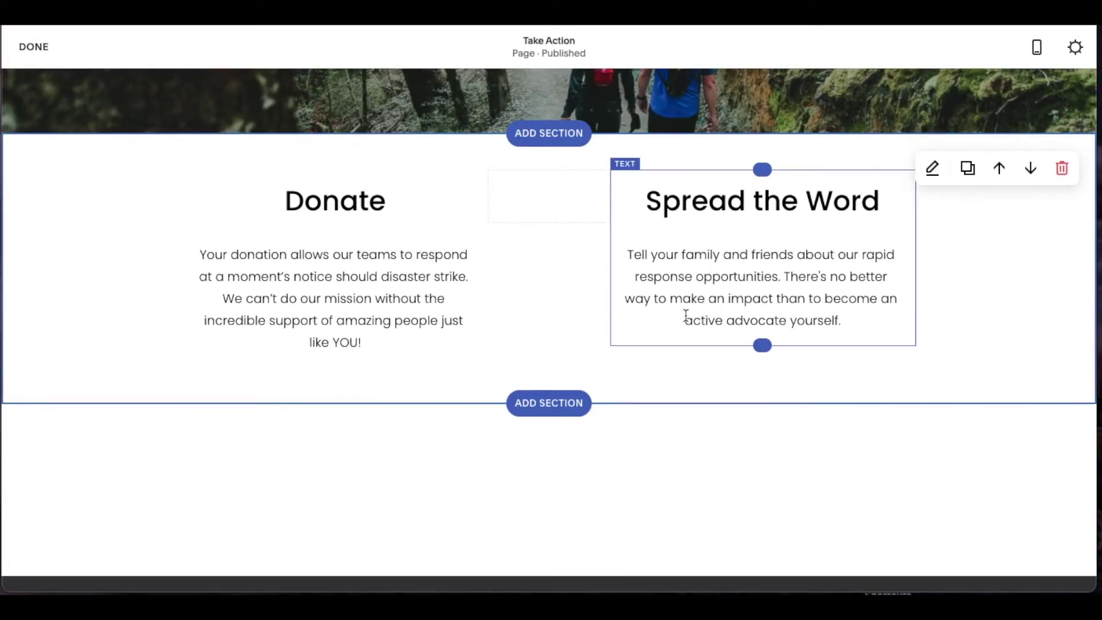
left_click(401, 480)
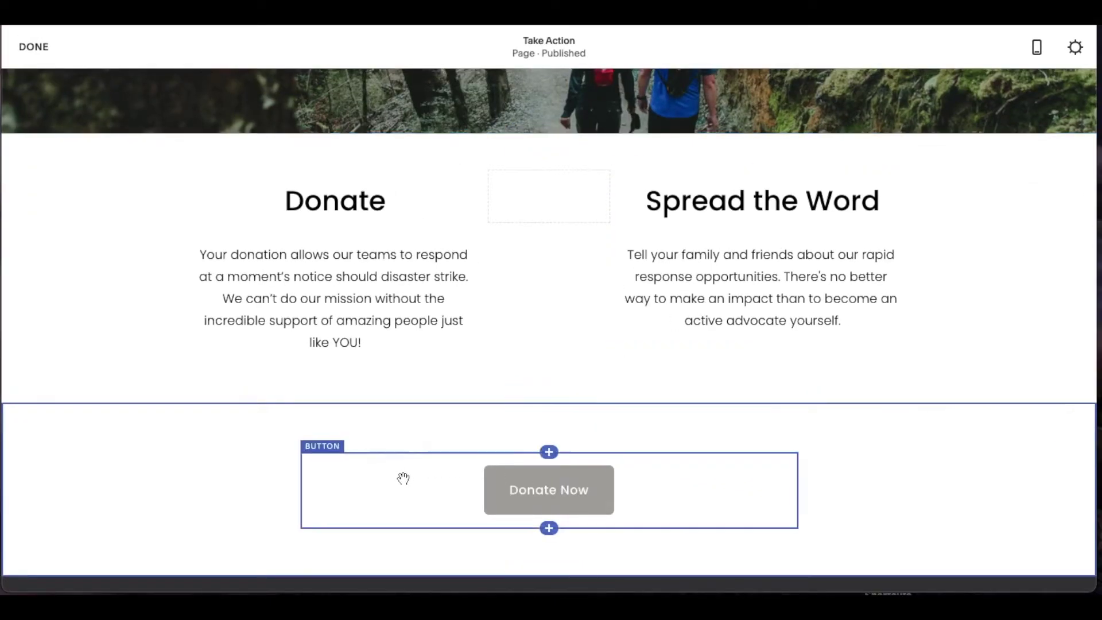
left_click(375, 434)
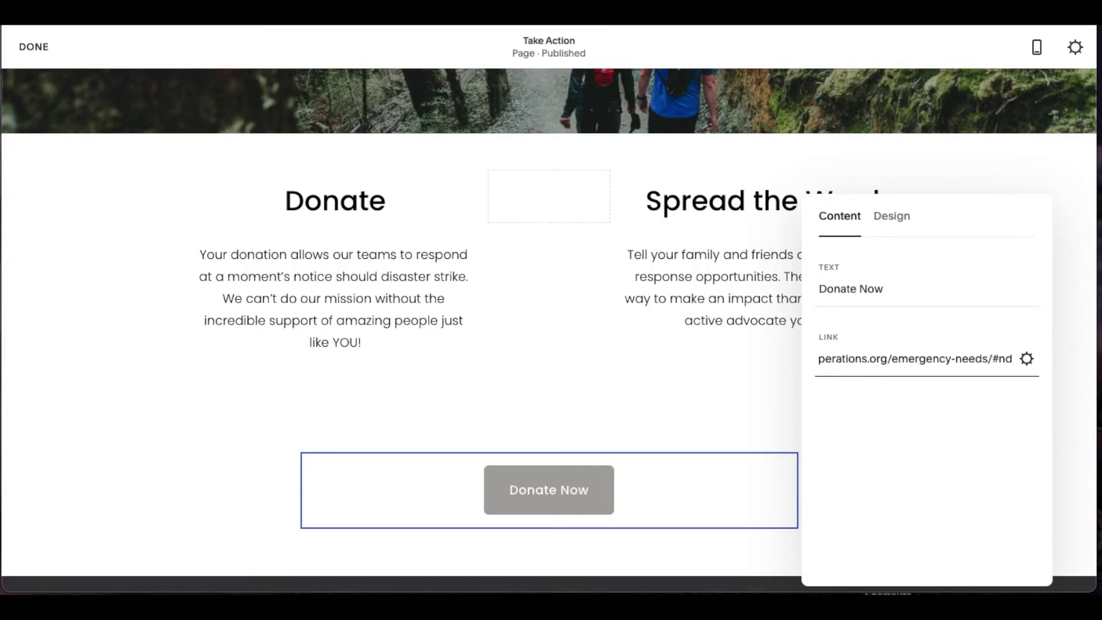
left_click(983, 358)
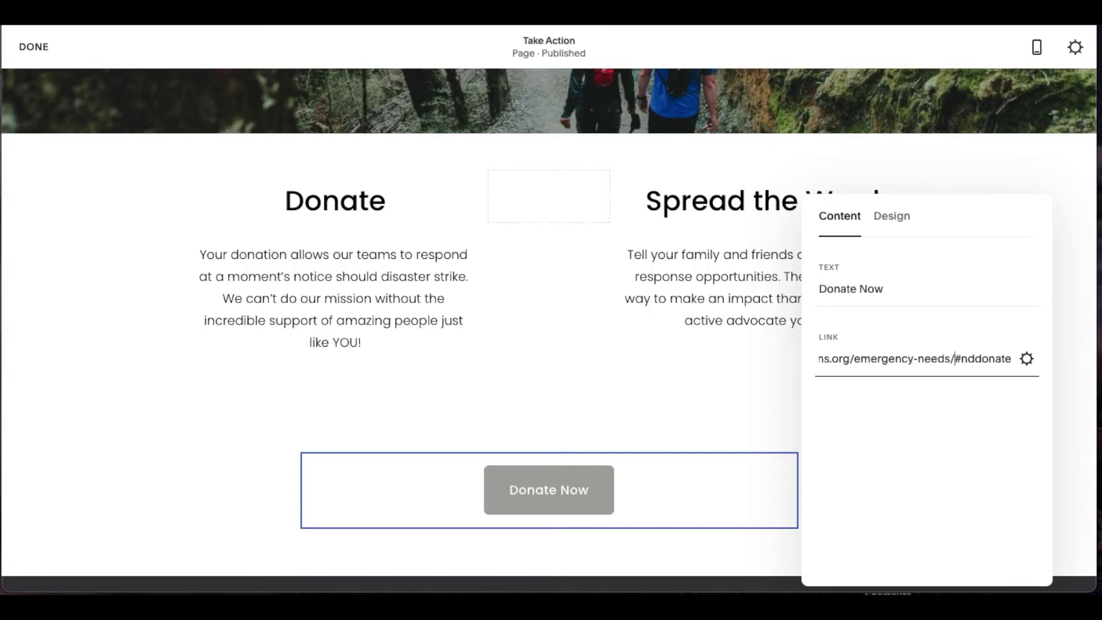
key("Right")
key("Right")
key("Right")
key("Right")
key("Right")
key("Right")
key("Right")
key("Right")
left_click(1028, 358)
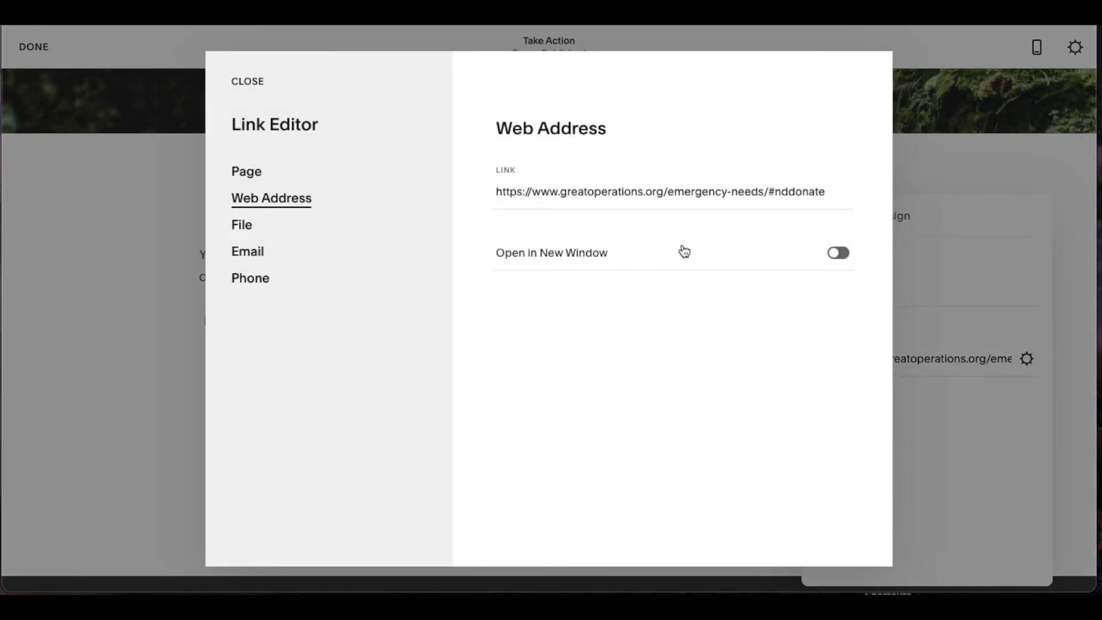
left_click(835, 254)
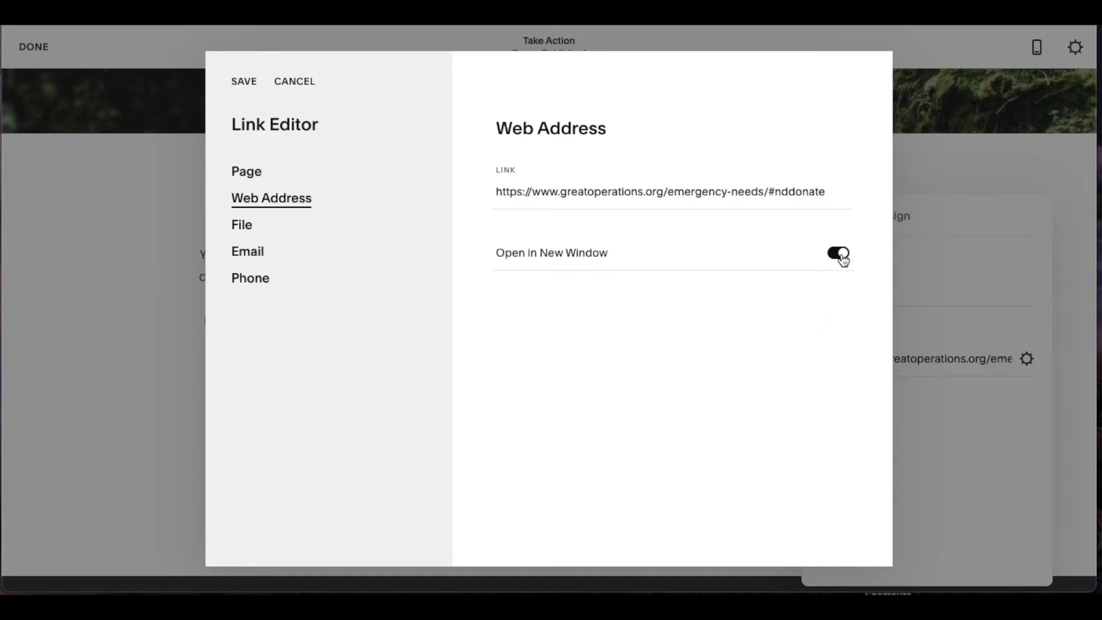
left_click(841, 258)
left_click(244, 81)
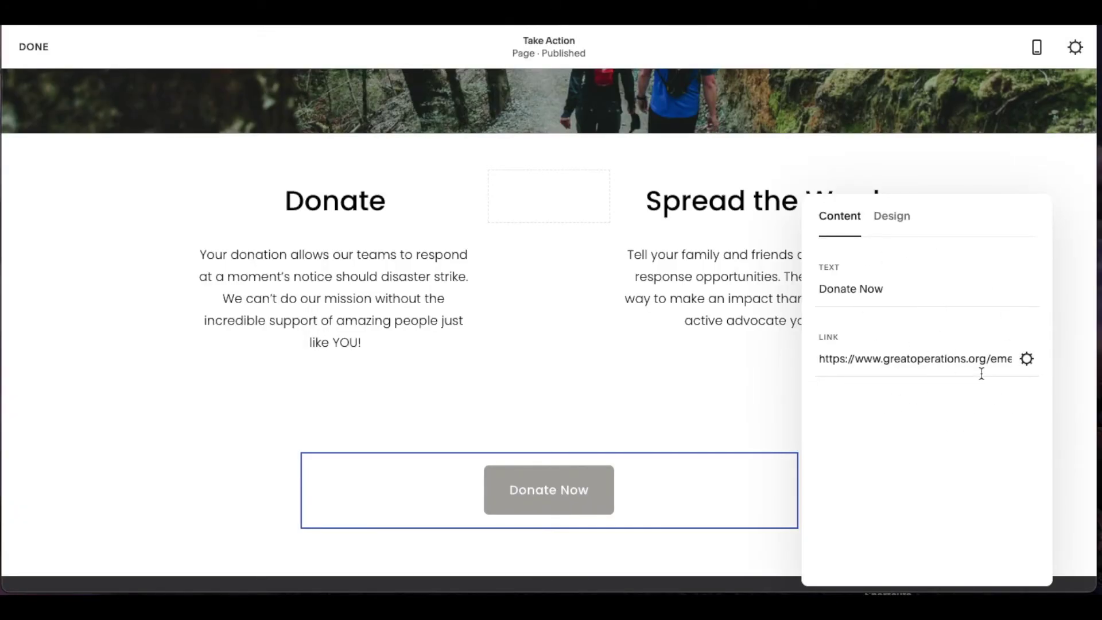
Exit the editor and follow Donate Now to confirm it lands at the Emergency Needs donation form.
left_click(33, 47)
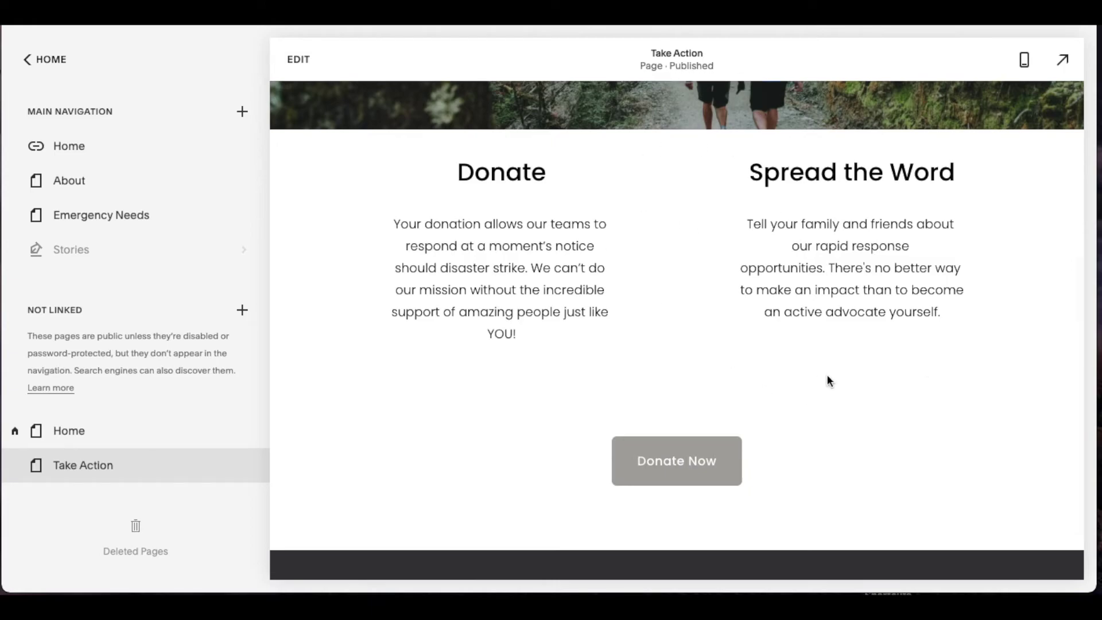
scroll(843, 420, "down", 10)
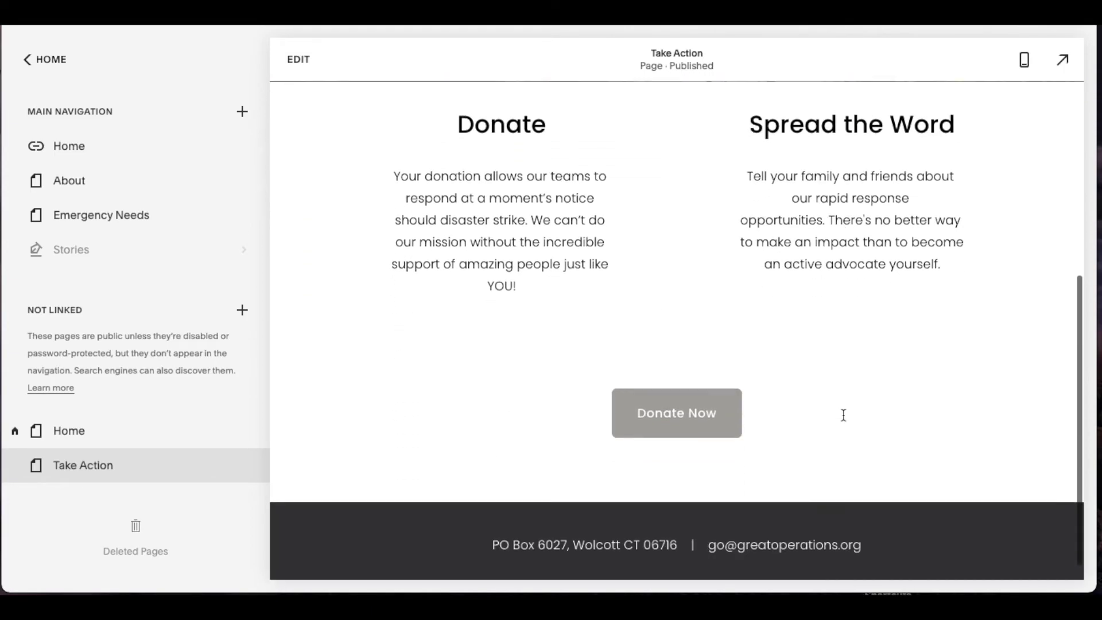
left_click(678, 416)
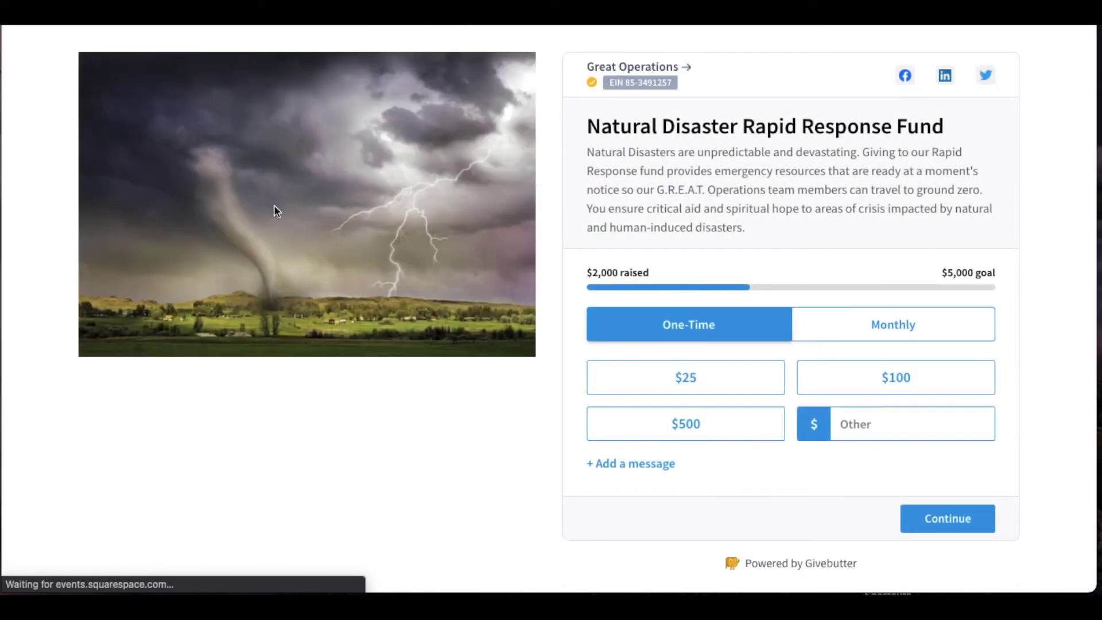
scroll(553, 344, "up", 5)
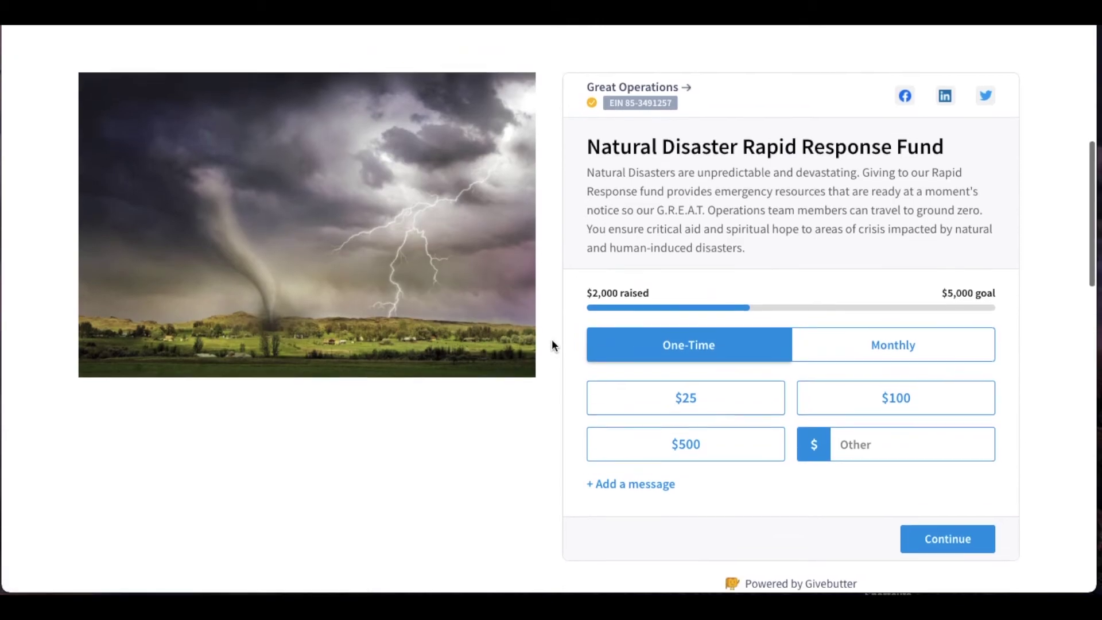
scroll(552, 339, "up", 3)
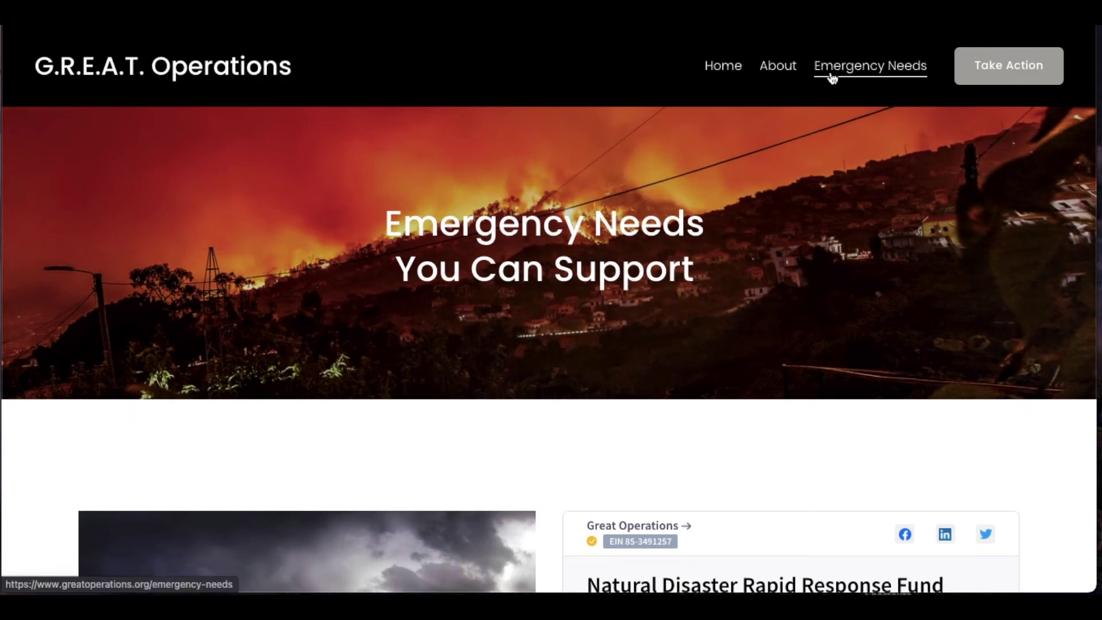
scroll(664, 283, "down", 3)
scroll(664, 283, "down", 4)
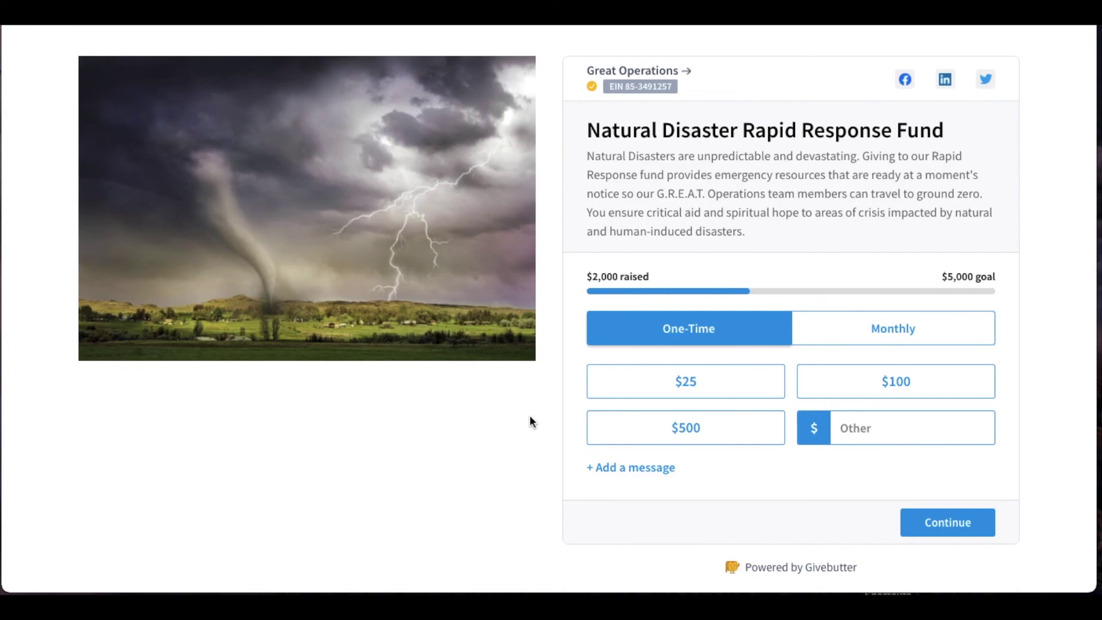
scroll(529, 419, "up", 6)
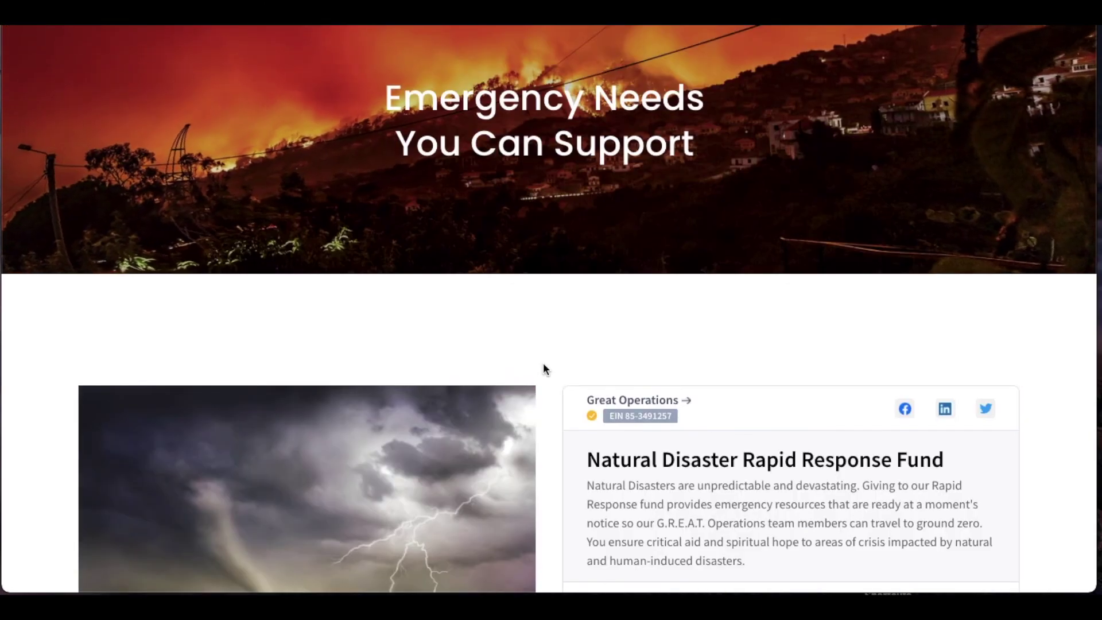
scroll(545, 368, "up", 3)
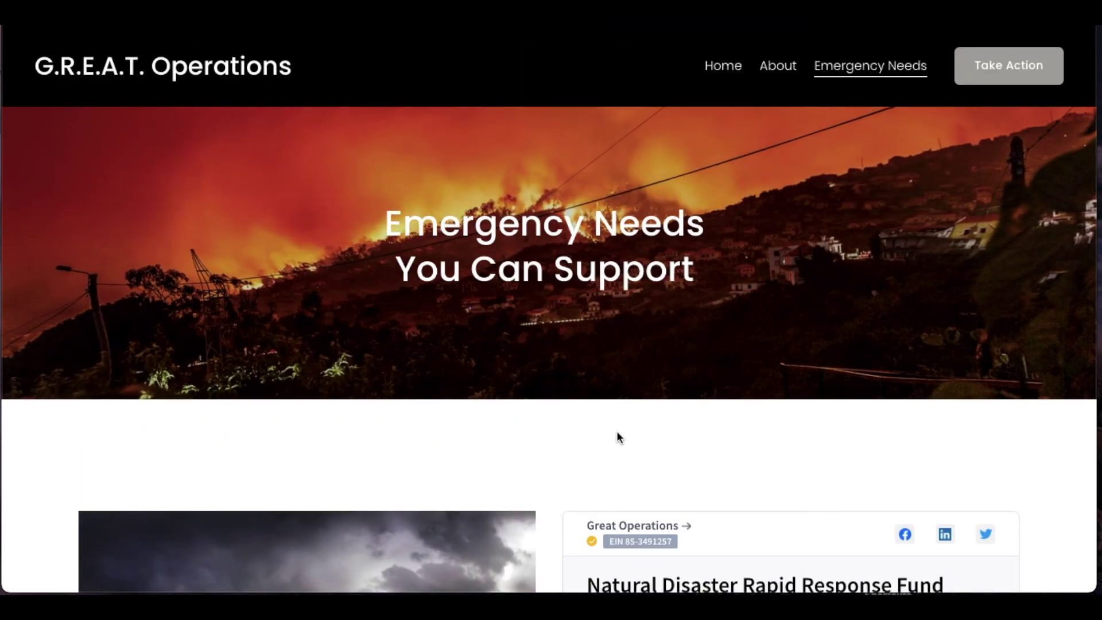